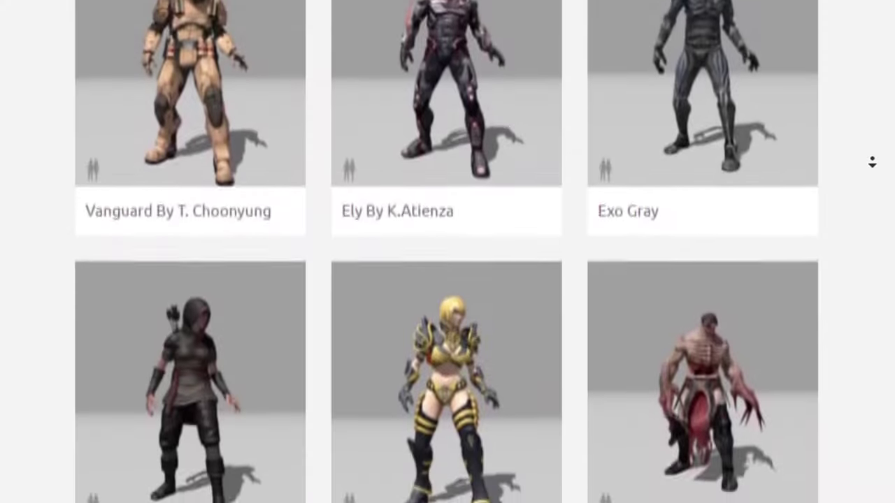
# Step: Scroll through the Mixamo Characters grid to browse more stock characters
pyautogui.scroll(-3, 872, 162)
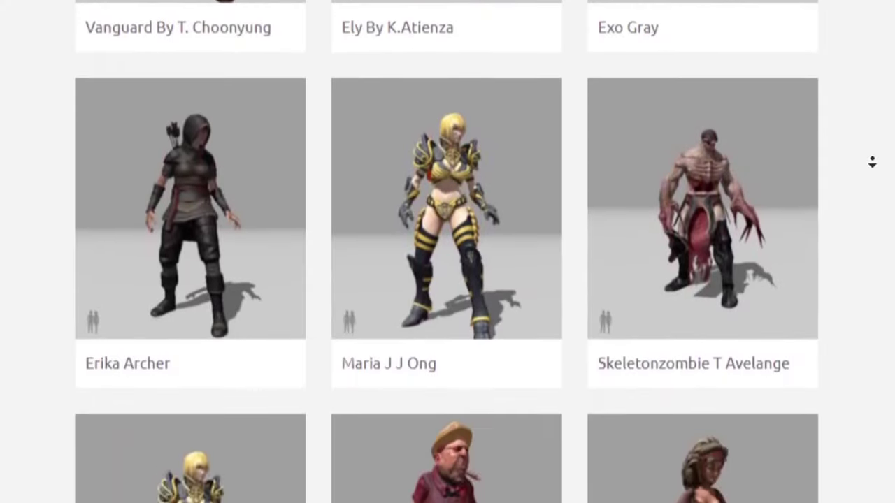
pyautogui.scroll(-3, 872, 163)
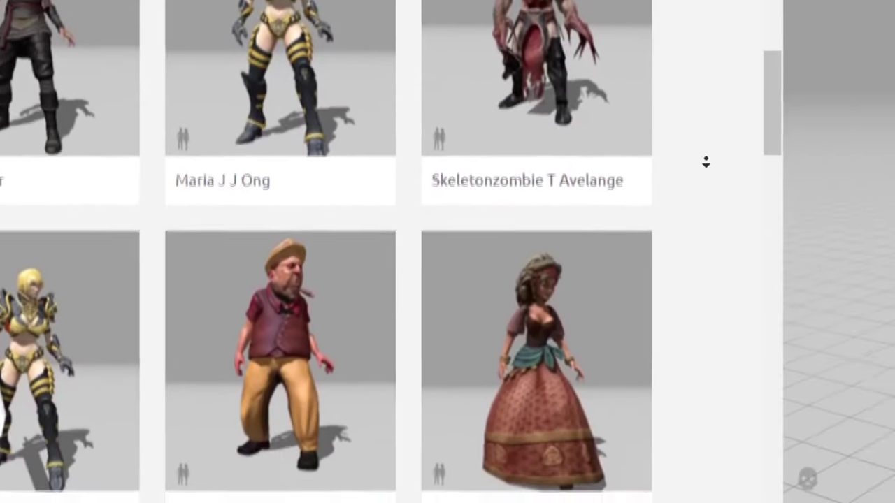
pyautogui.scroll(-1, 291, 162)
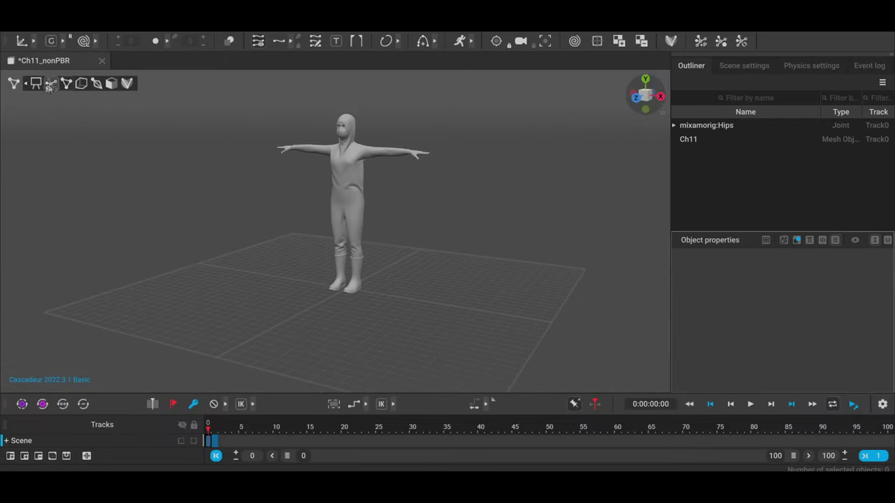
# Step: Select the Hips joint and set the Mirror tool to the X plane
pyautogui.moveTo(500, 199); pyautogui.dragTo(435, 240, button='middle')
pyautogui.scroll(2, 435, 240)
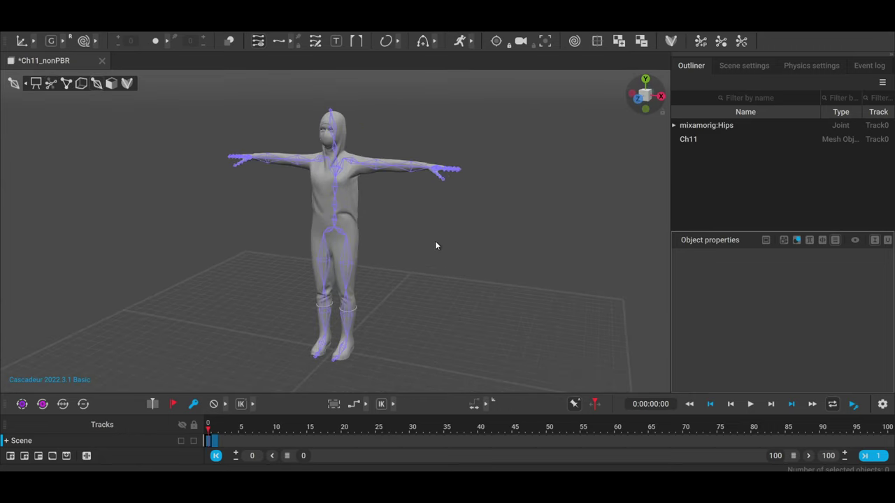
pyautogui.click(418, 183)
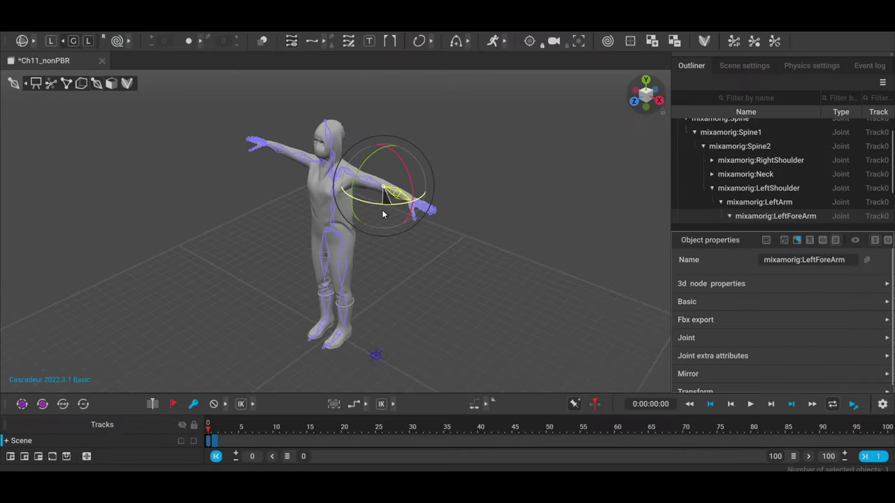
pyautogui.click(509, 232)
pyautogui.moveTo(509, 232); pyautogui.dragTo(501, 314, button='middle')
pyautogui.click(333, 228)
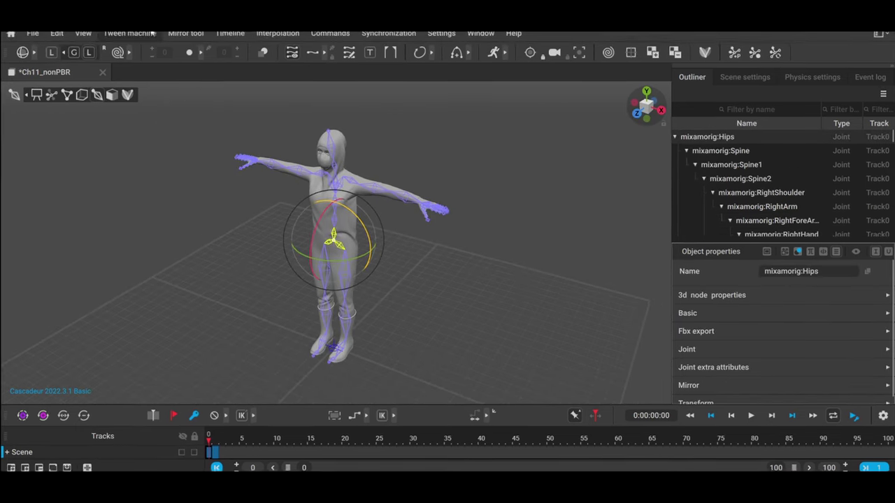
pyautogui.click(183, 39)
pyautogui.click(187, 110)
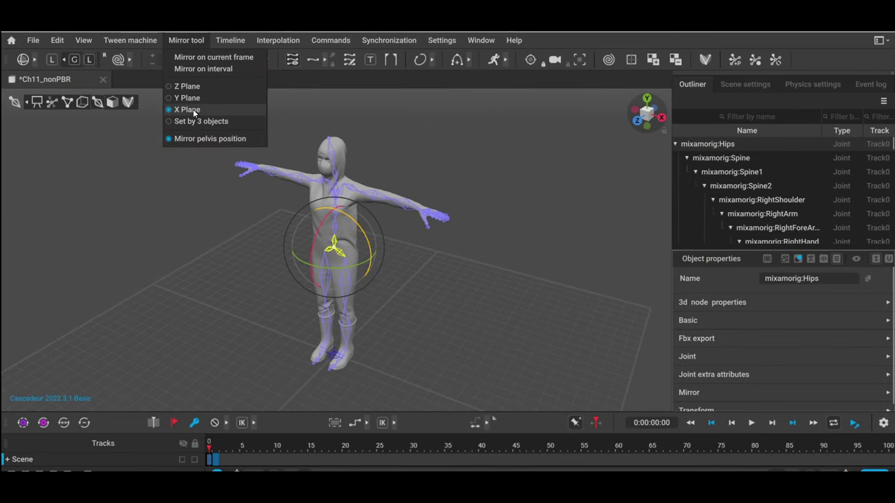
pyautogui.click(274, 170)
# Step: Mirror the RightForeArm pose across the body on the current frame, ending on a front view
pyautogui.click(274, 170)
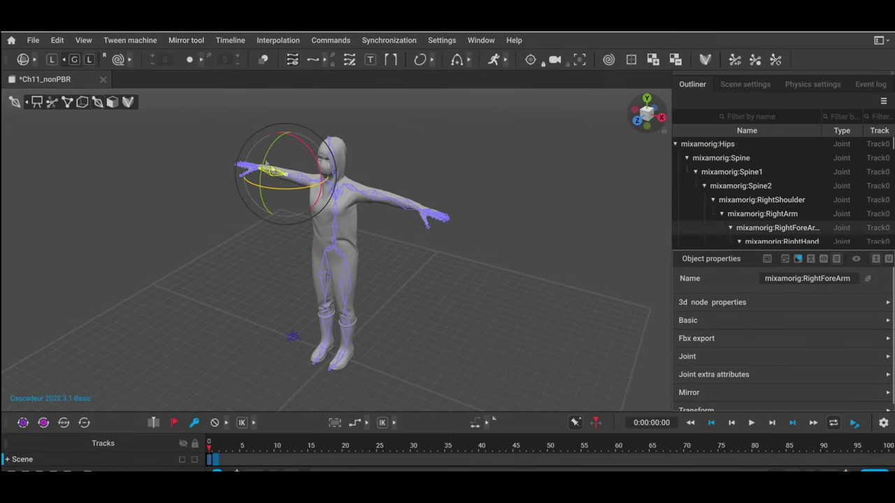
pyautogui.click(187, 41)
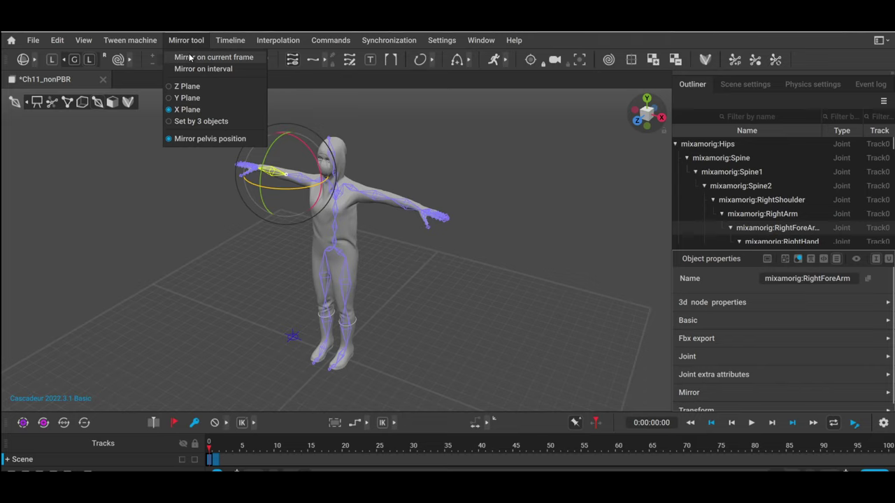
pyautogui.click(190, 57)
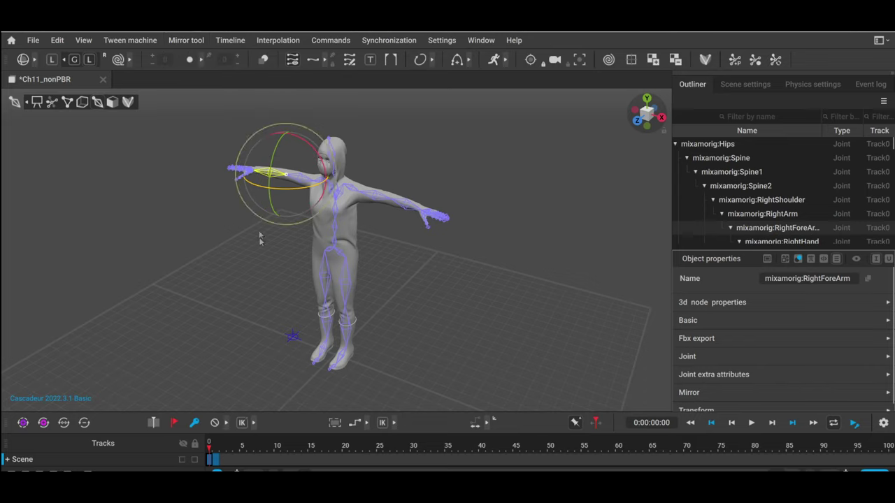
pyautogui.click(262, 285)
pyautogui.moveTo(282, 277); pyautogui.dragTo(584, 190, button='right')
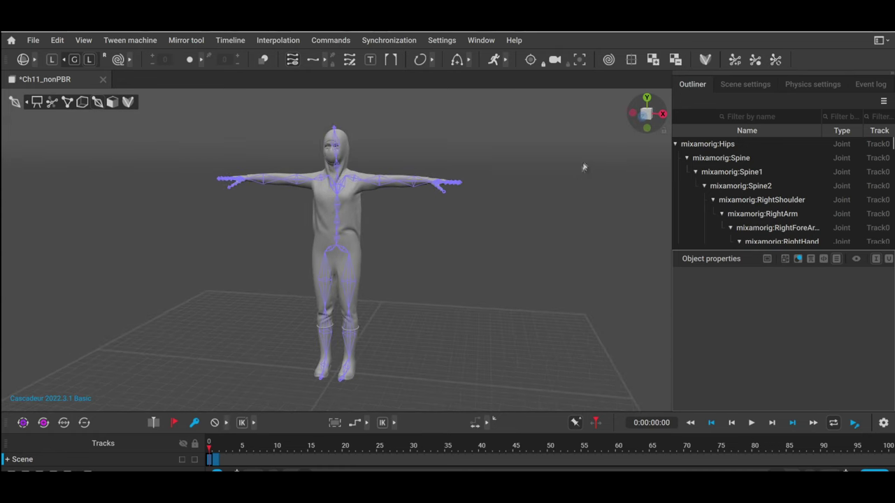
# Step: In Rig mode, import a saved quick-rig preset and add its rig elements to the character
pyautogui.click(705, 60)
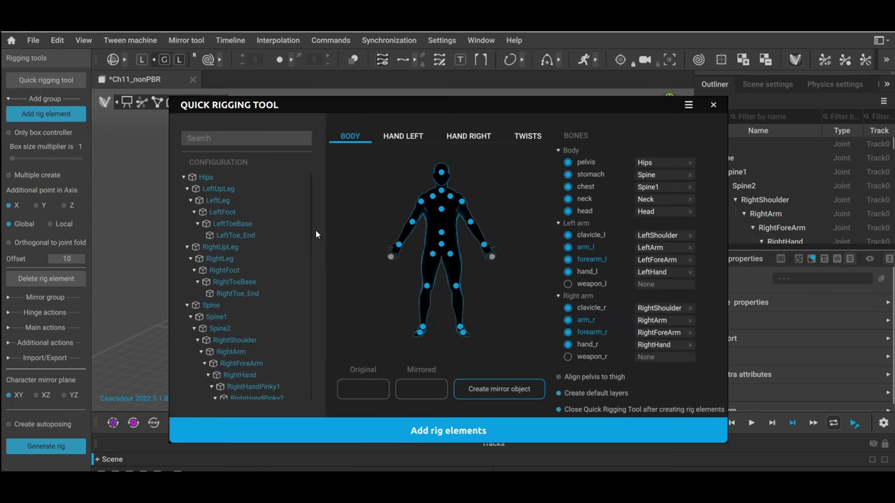
pyautogui.click(688, 106)
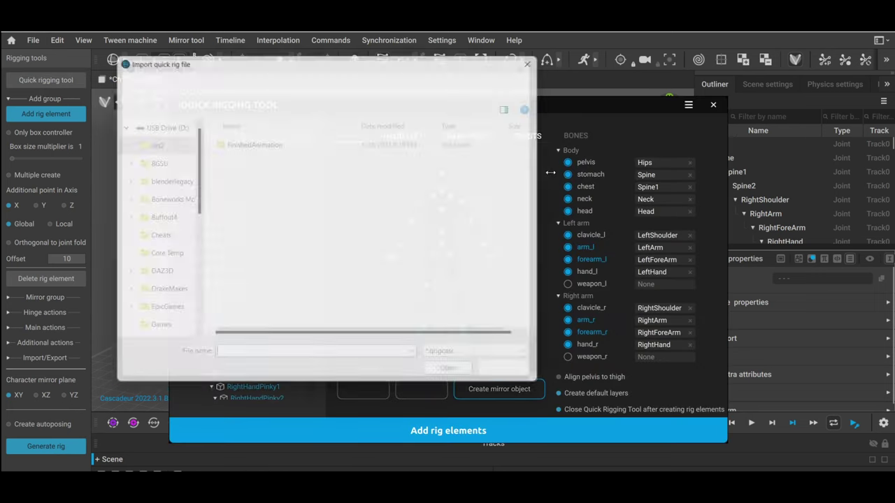
pyautogui.doubleClick(250, 146)
pyautogui.click(517, 425)
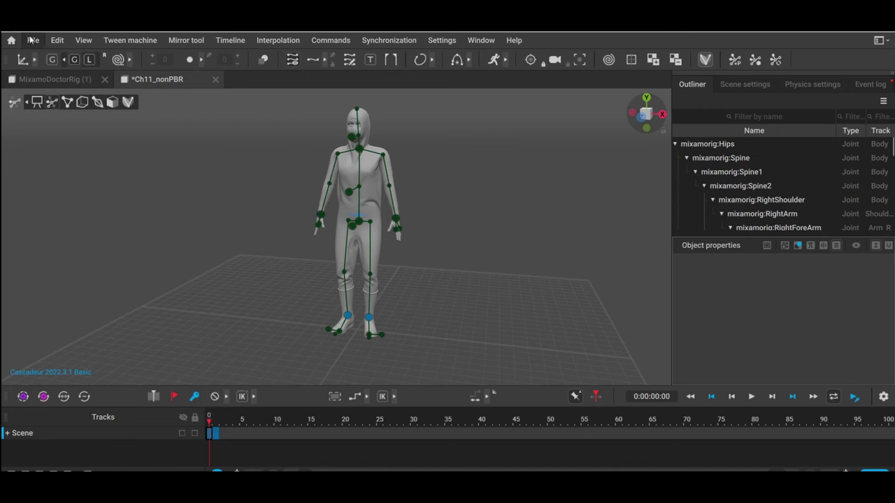
# Step: Import the Slow Run.fbx animation onto the rigged character
pyautogui.click(33, 40)
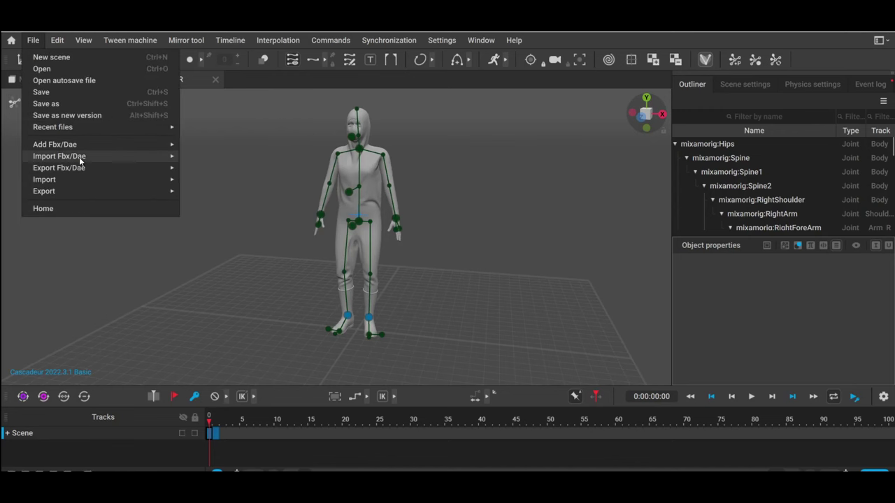
pyautogui.moveTo(91, 160)
pyautogui.click(245, 159)
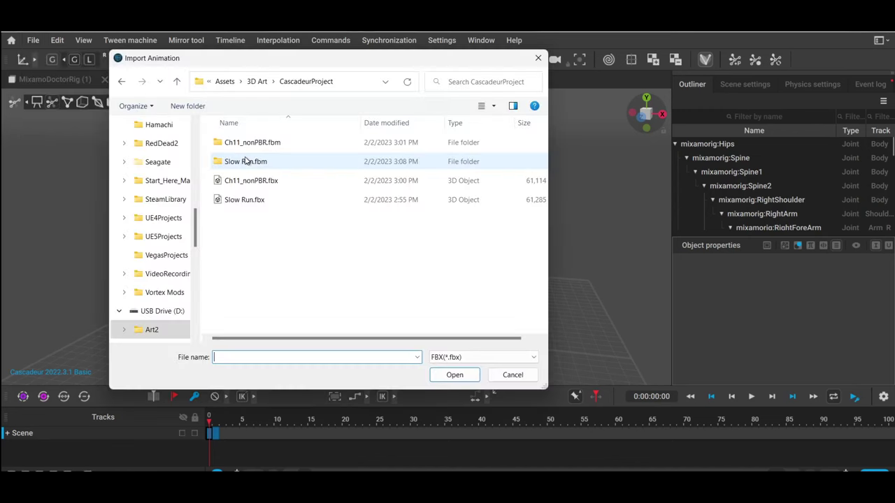
pyautogui.click(269, 200)
pyautogui.click(463, 377)
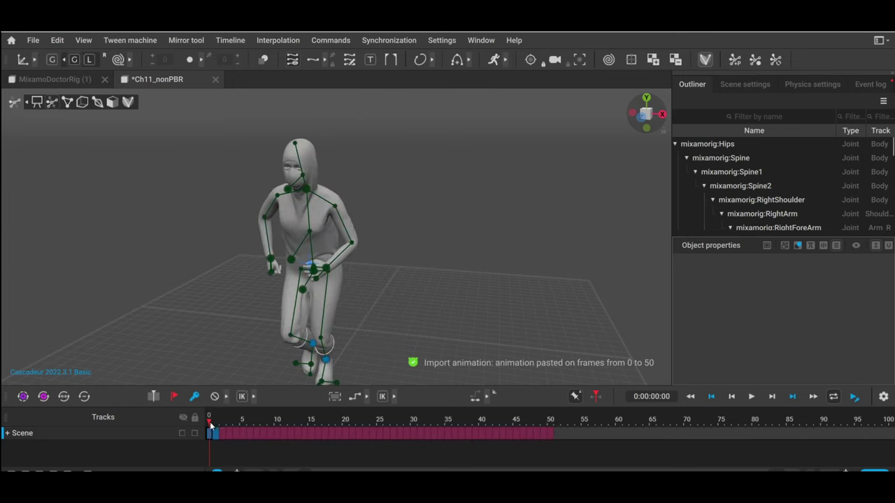
# Step: Scrub, orbit and play back the imported Slow Run animation
pyautogui.moveTo(210, 425)
pyautogui.mouseDown()
pyautogui.moveTo(359, 429)
pyautogui.moveTo(210, 436)
pyautogui.mouseUp()
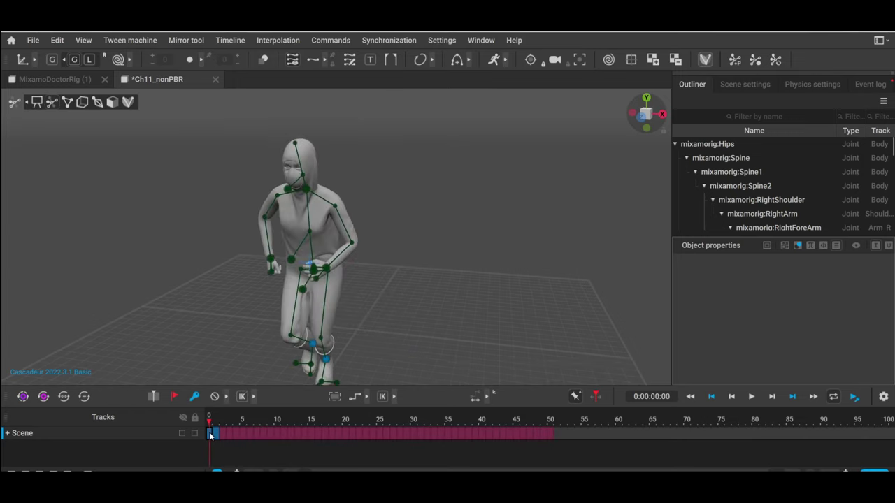
pyautogui.moveTo(419, 286); pyautogui.dragTo(412, 338, button='right')
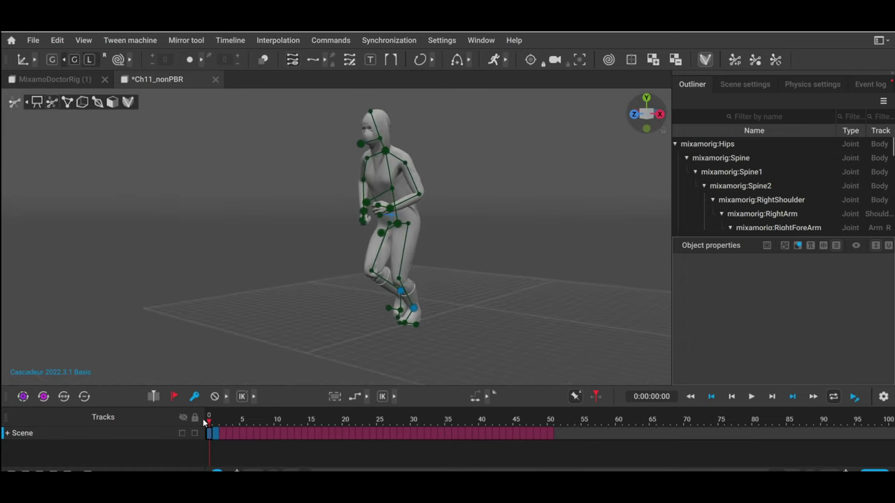
pyautogui.press('space')
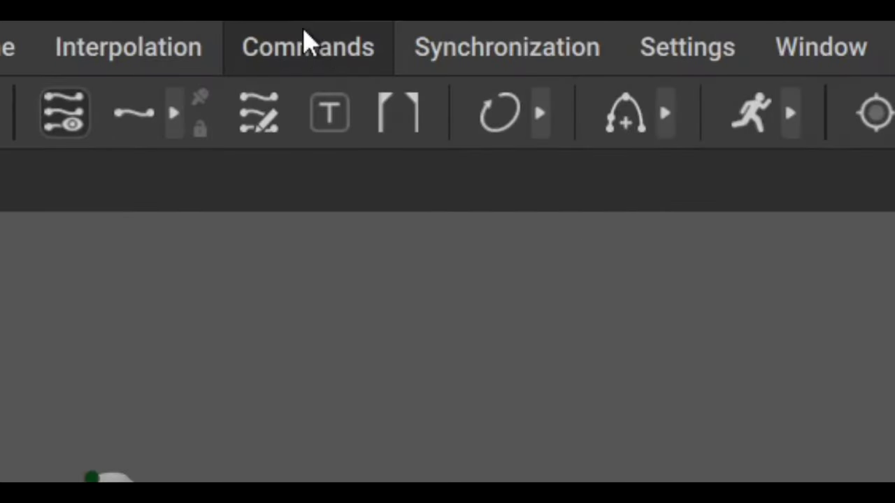
# Step: Add a cube via Commands > Add and move it beside the running character
pyautogui.click(331, 27)
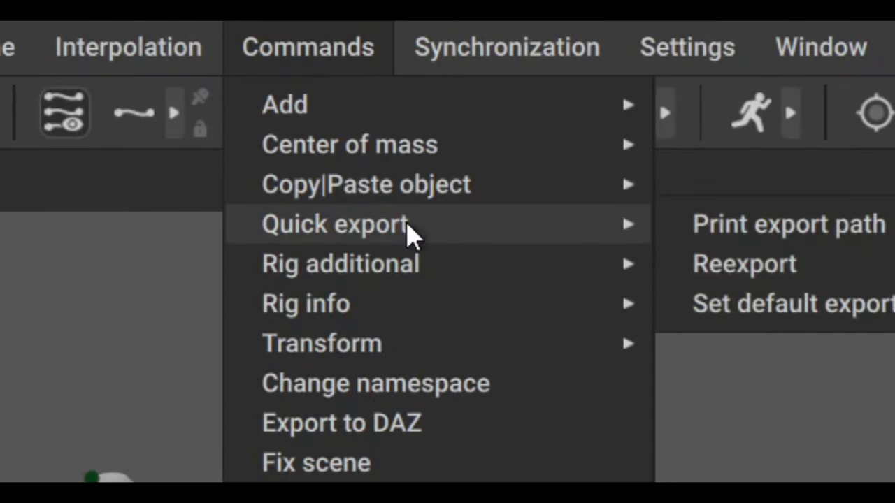
pyautogui.moveTo(415, 347)
pyautogui.moveTo(419, 116)
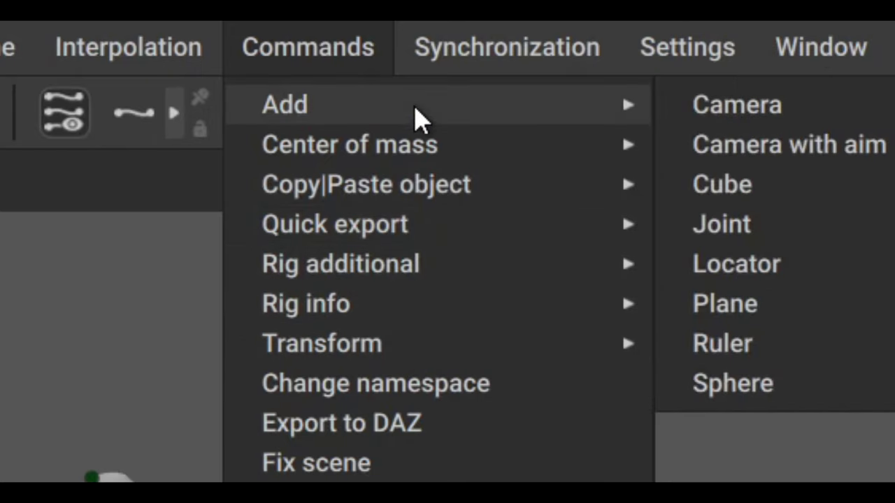
pyautogui.click(812, 198)
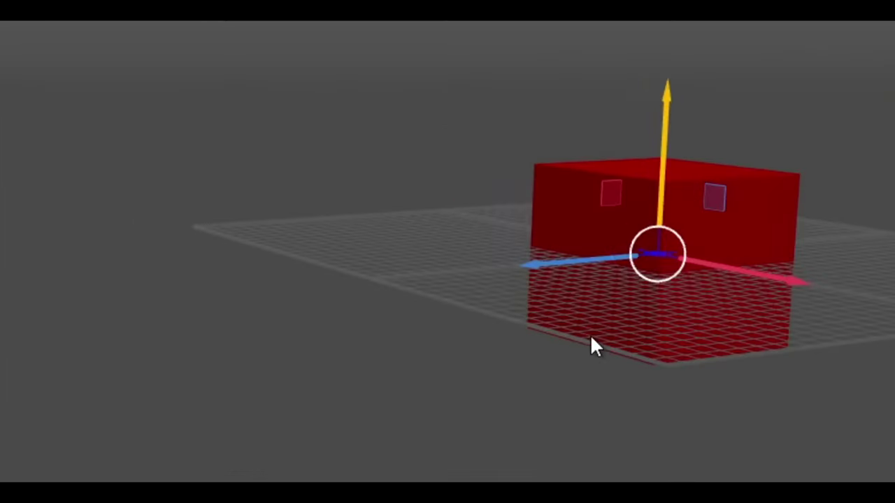
pyautogui.moveTo(476, 272); pyautogui.dragTo(100, 295)
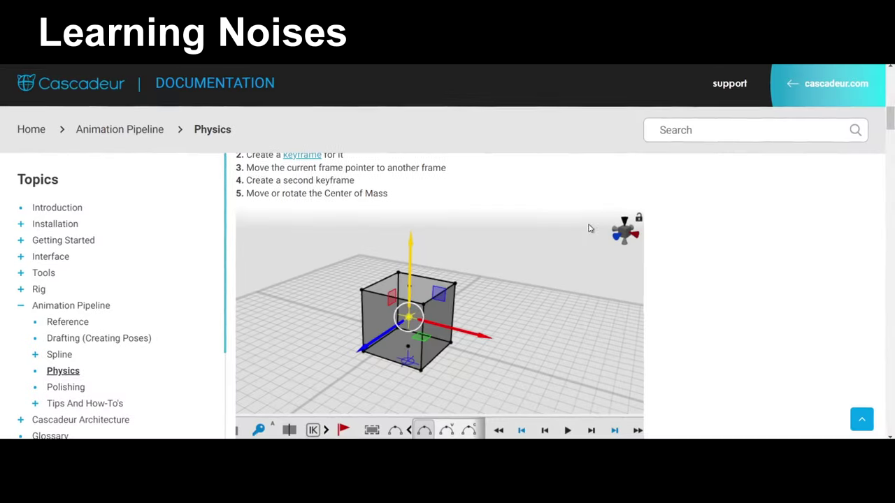
pyautogui.scroll(-4, 741, 263)
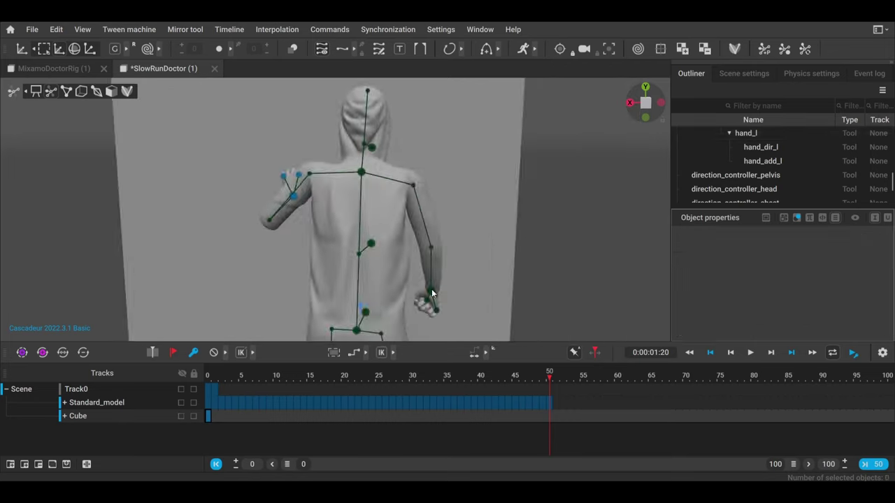
# Step: Raise the right hand controller up toward the doctor's chest
pyautogui.click(428, 294)
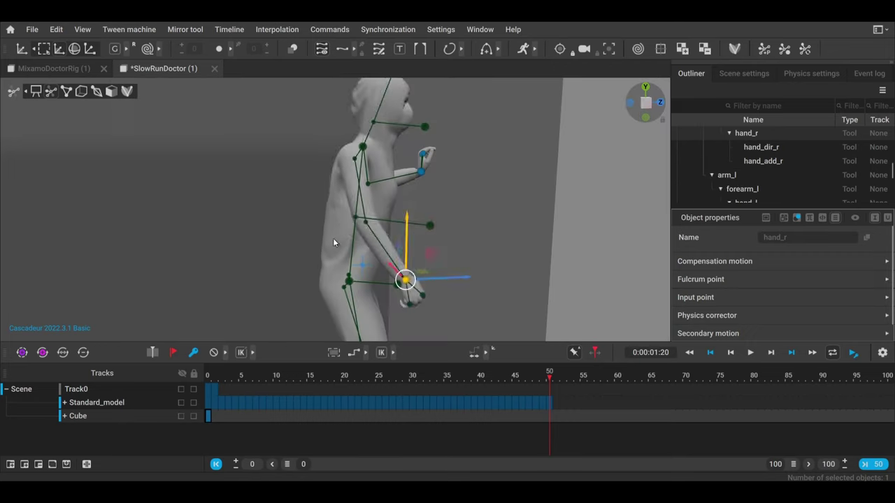
pyautogui.moveTo(405, 279); pyautogui.dragTo(410, 170)
pyautogui.press('e')
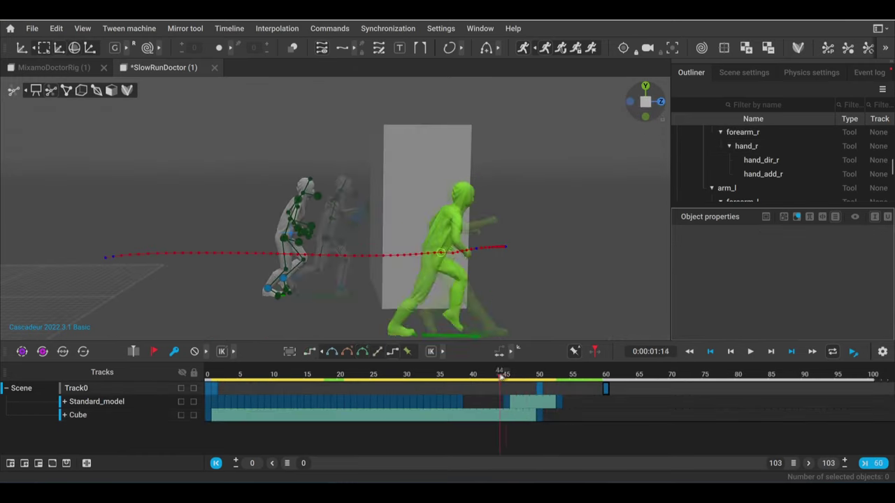
# Step: Scrub and play the timeline between frames 31 and 54 to check the pose
pyautogui.moveTo(499, 376); pyautogui.dragTo(459, 377)
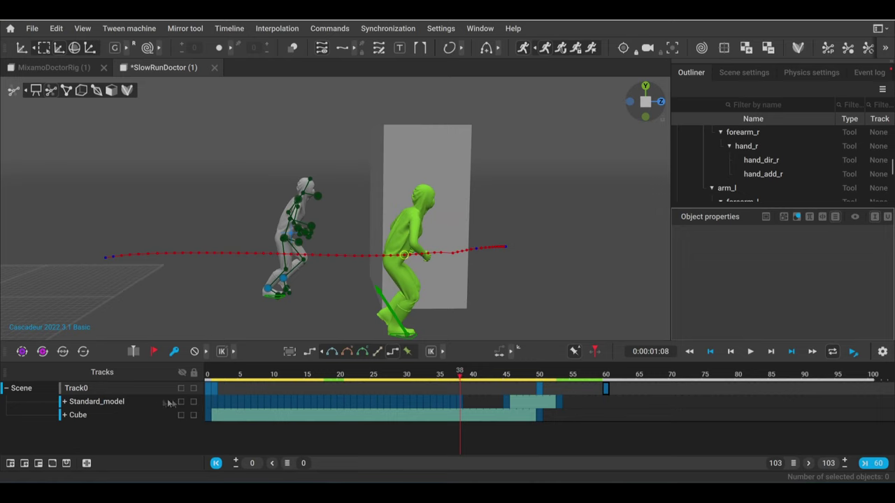
pyautogui.moveTo(210, 404); pyautogui.dragTo(559, 403)
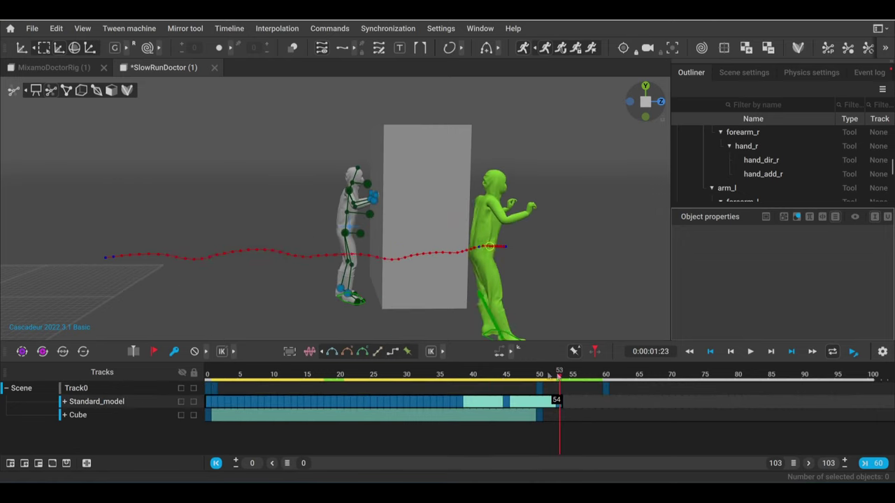
pyautogui.moveTo(559, 376); pyautogui.dragTo(207, 376)
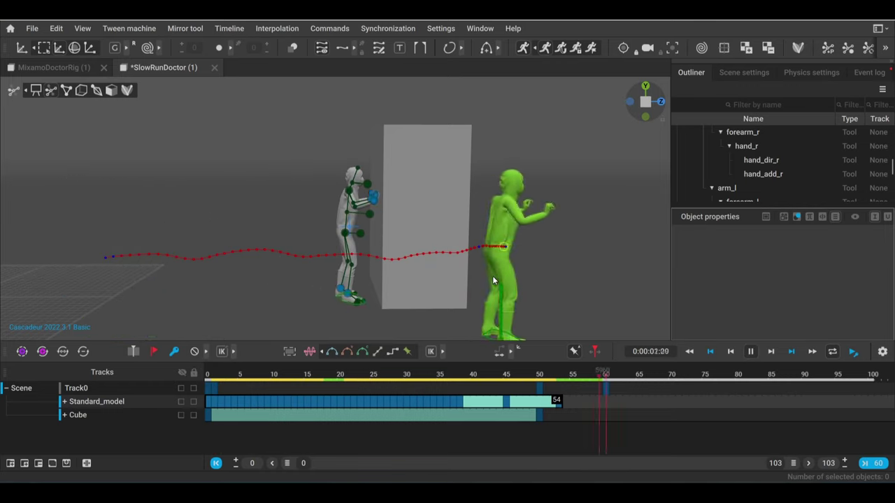
pyautogui.press('space')
pyautogui.click(565, 377)
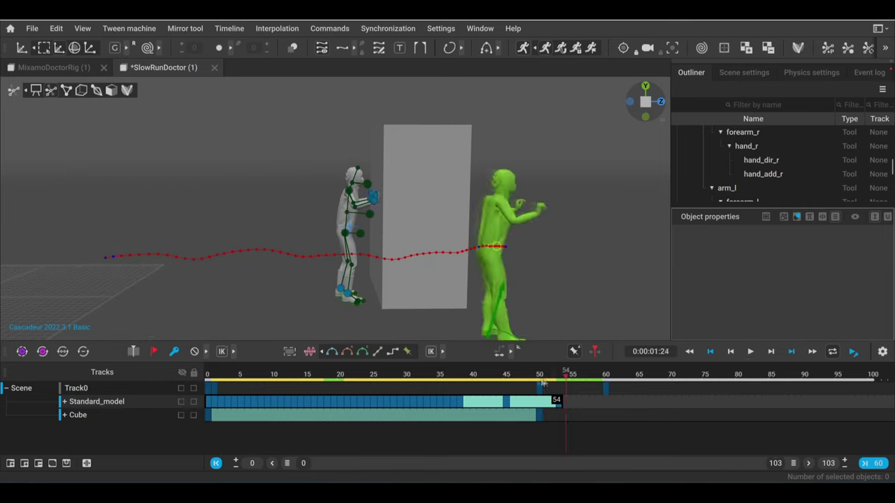
pyautogui.moveTo(542, 378); pyautogui.dragTo(581, 404)
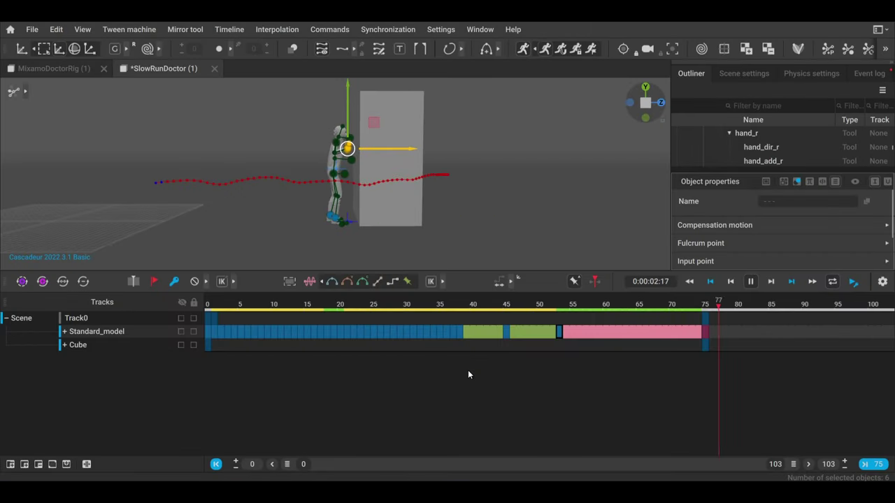
# Step: Replay the run and orbit the camera to view it from the other side of the box
pyautogui.click(749, 282)
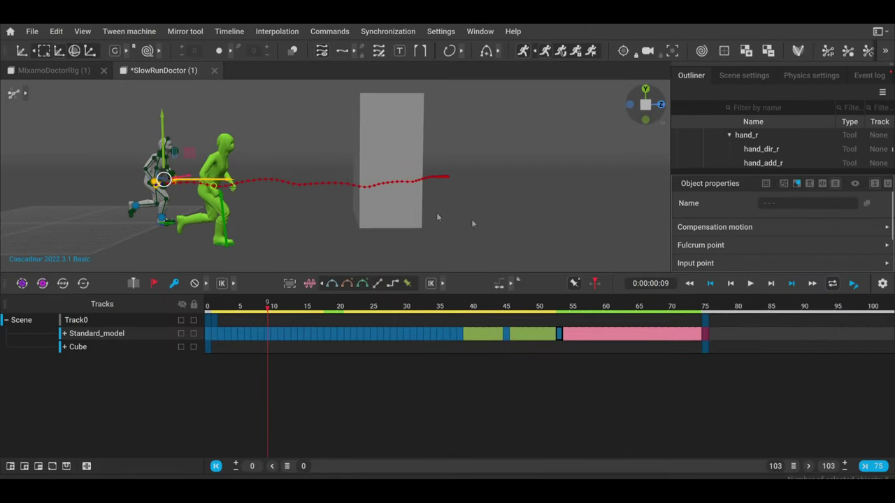
pyautogui.press('space')
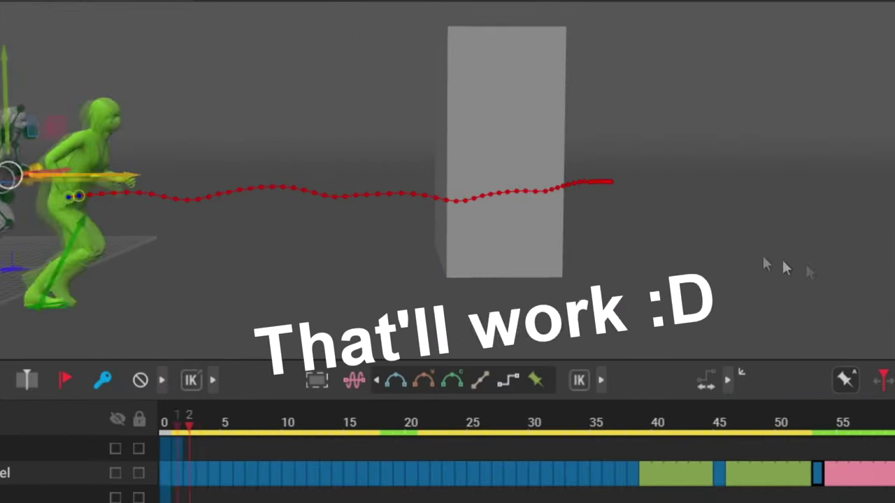
pyautogui.moveTo(661, 259); pyautogui.dragTo(760, 218, button='right')
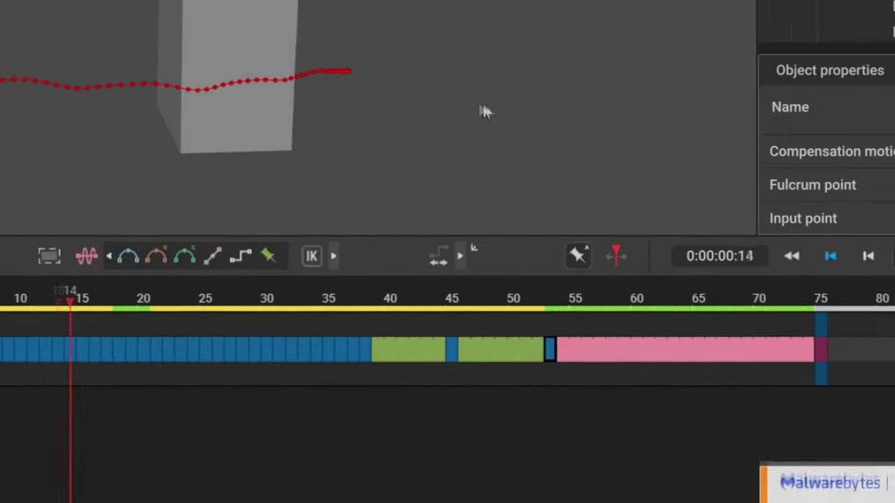
pyautogui.click(813, 474)
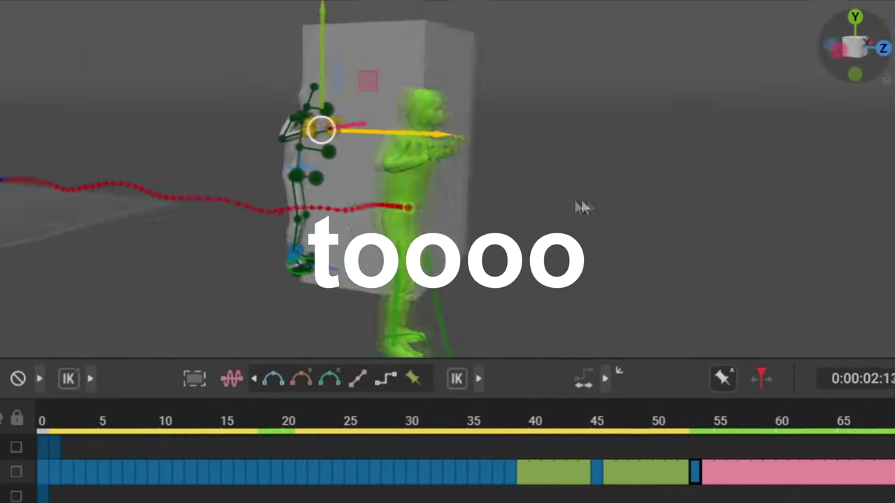
pyautogui.moveTo(586, 209); pyautogui.dragTo(650, 199, button='right')
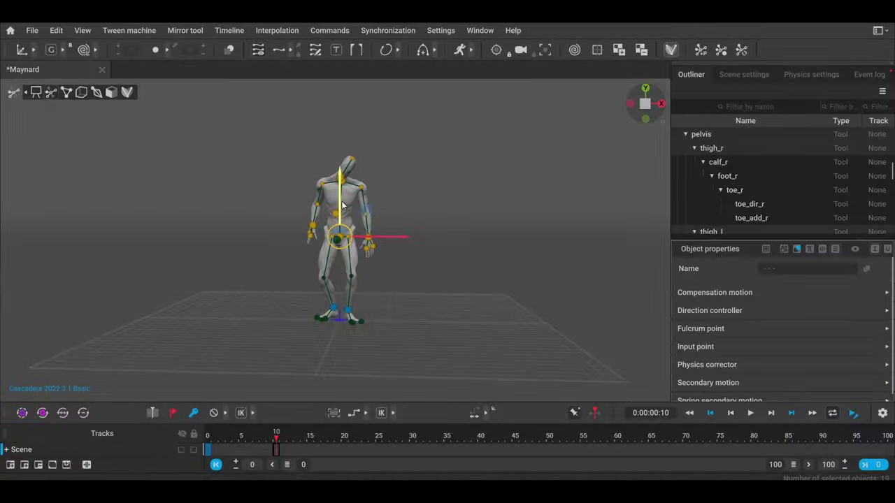
# Step: Set a keyframe for Maynard's pose at frame 10
pyautogui.click(194, 413)
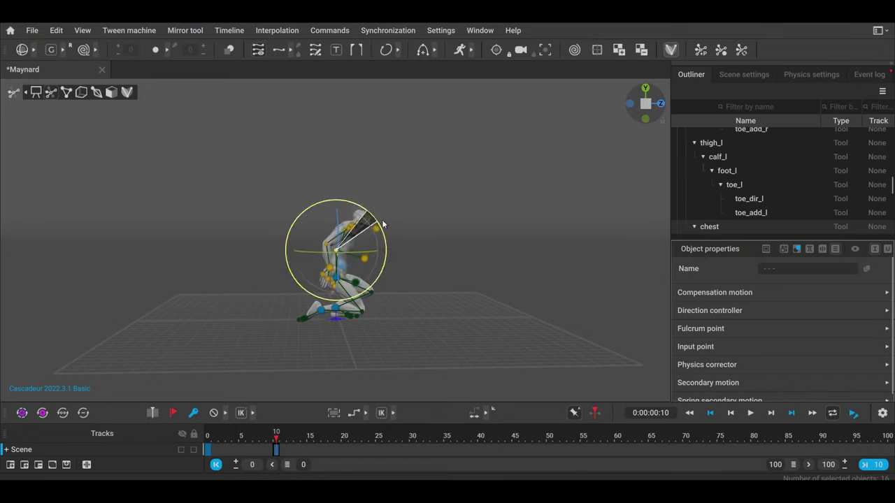
# Step: Select the frame-10 key and shift Maynard's chest controller to reshape the upper body
pyautogui.click(382, 322)
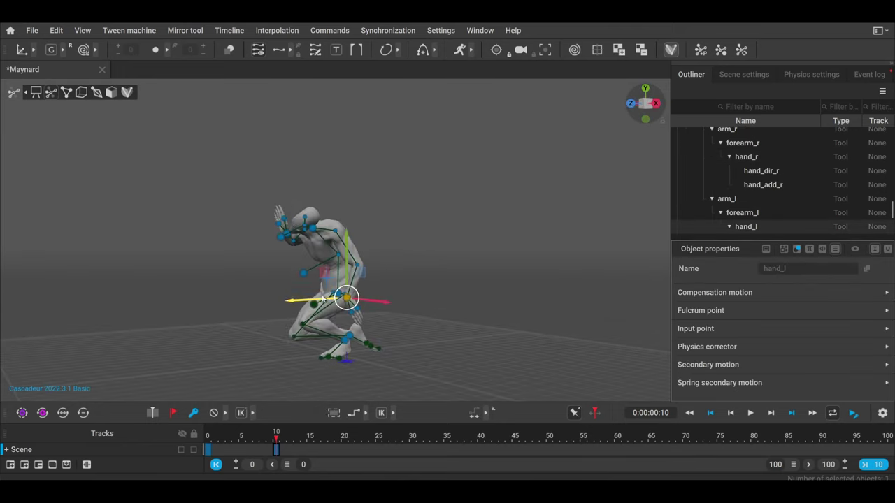
pyautogui.click(277, 450)
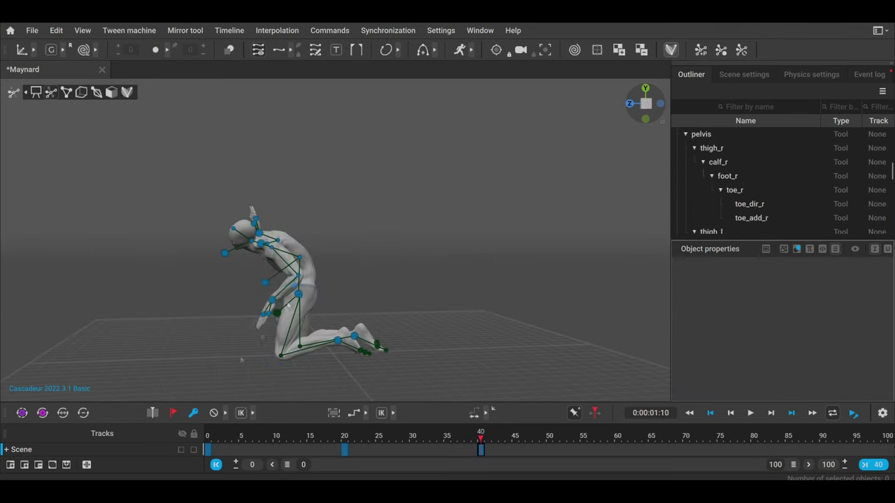
pyautogui.click(243, 307)
pyautogui.click(246, 305)
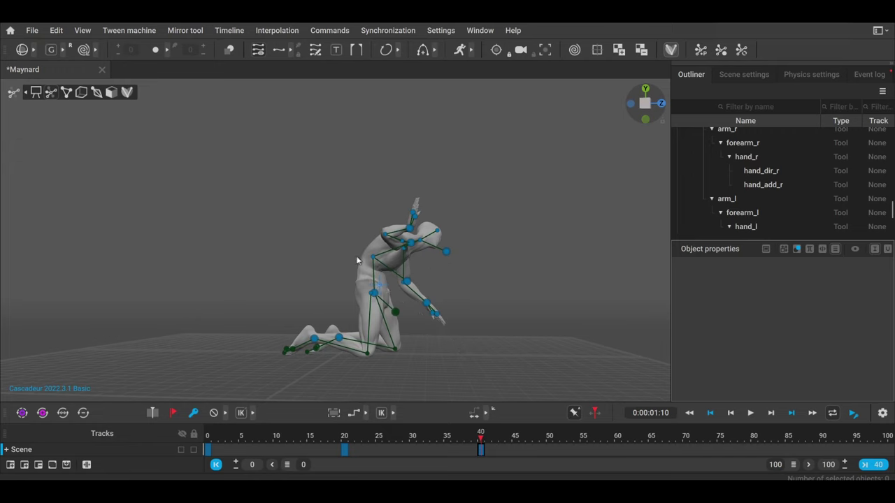
pyautogui.click(428, 261)
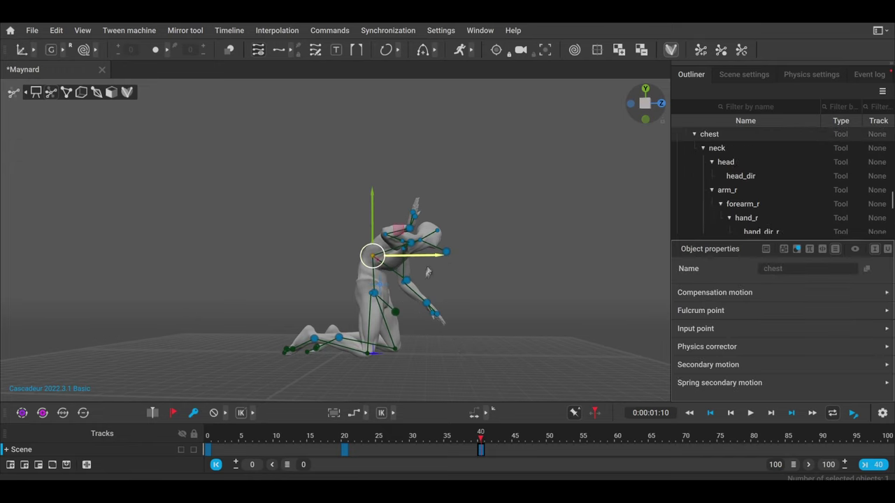
pyautogui.click(428, 272)
pyautogui.moveTo(372, 257); pyautogui.dragTo(389, 256)
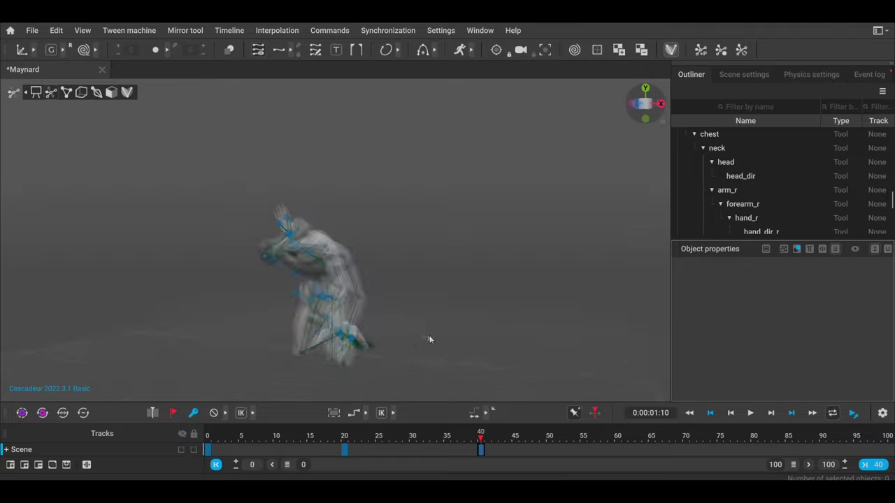
# Step: Step through the timeline to frames 20 and 30
pyautogui.click(343, 438)
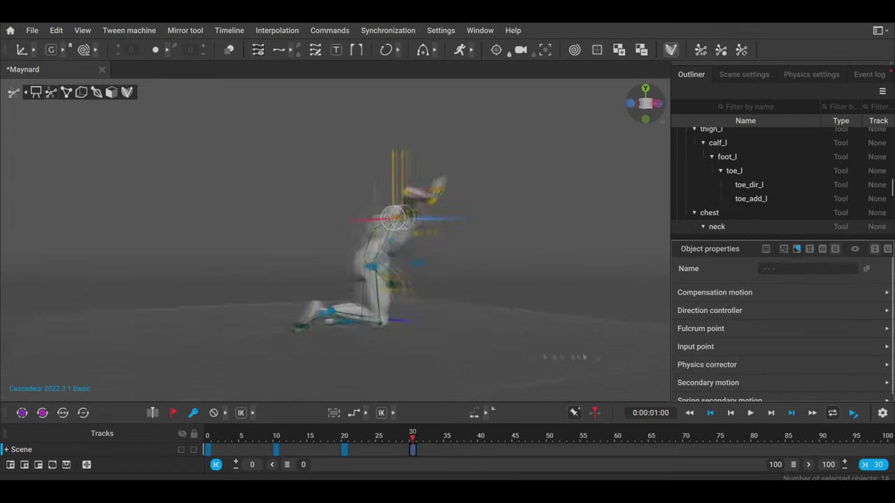
pyautogui.hotkey('alt', 'Left')
pyautogui.click(418, 445)
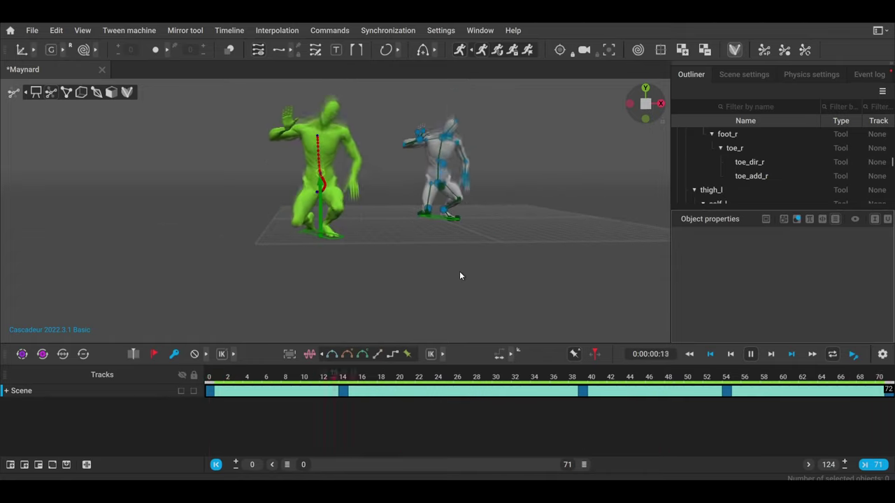
# Step: Stop playback at frame 31 and widen the timeline ruler to show more frames
pyautogui.click(750, 354)
pyautogui.click(506, 391)
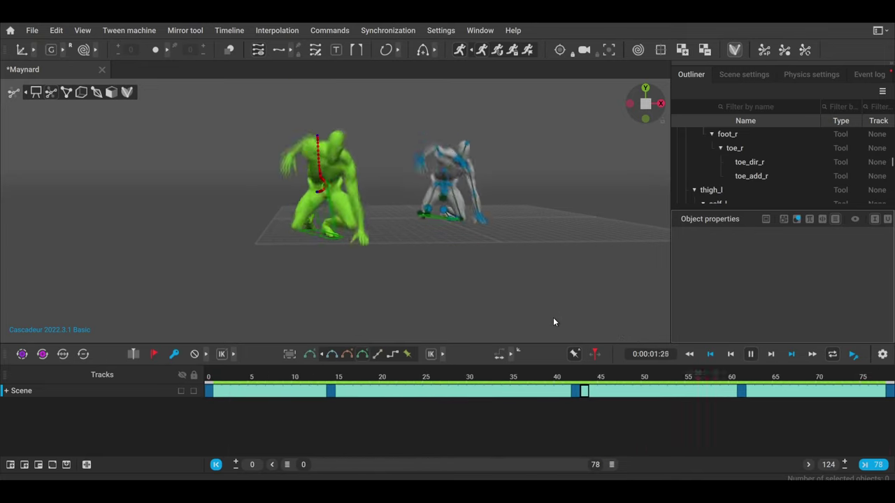
pyautogui.press('space')
pyautogui.moveTo(608, 465); pyautogui.dragTo(727, 467)
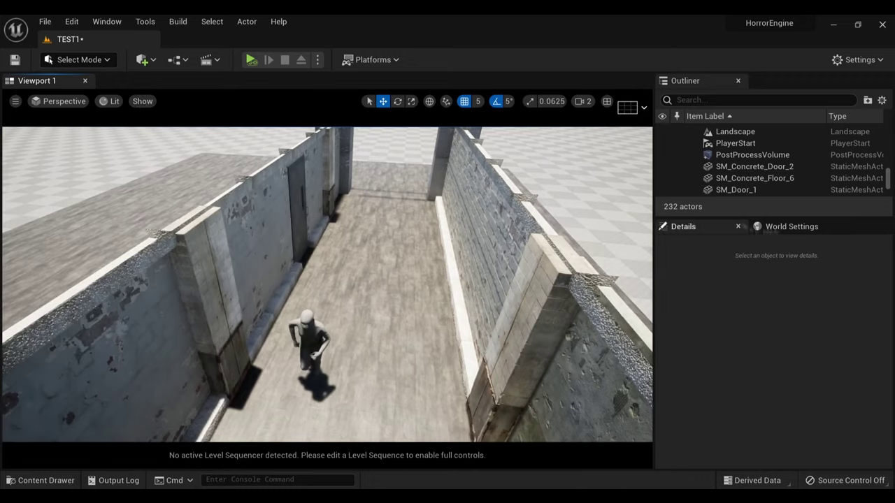
# Step: Filter the TEST1 level's Outliner for 'rec' and select the corridor's RectLight
pyautogui.click(791, 227)
pyautogui.click(726, 246)
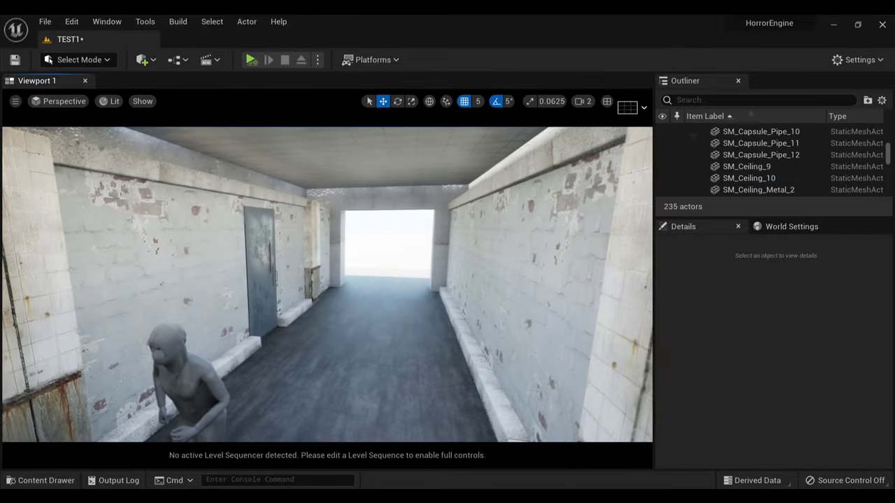
pyautogui.write('rec')
pyautogui.click(671, 166)
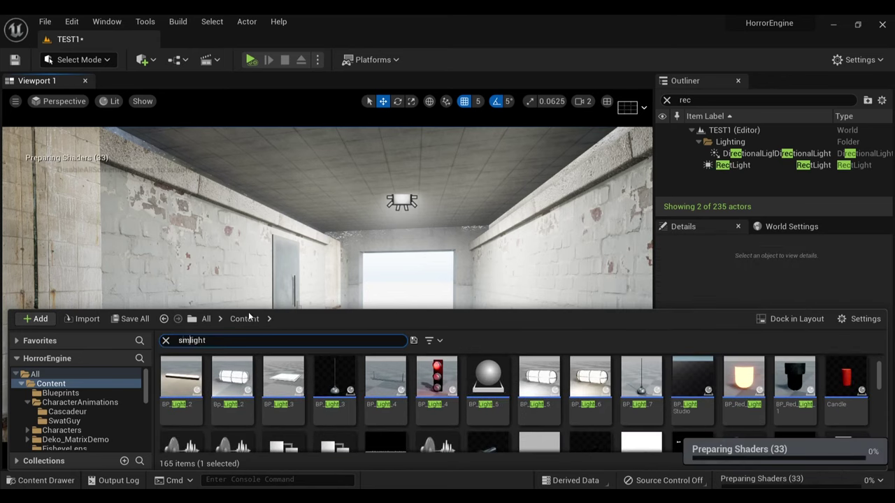
# Step: Reselect the RectLight and enable its colour temperature in the Details panel
pyautogui.write('_')
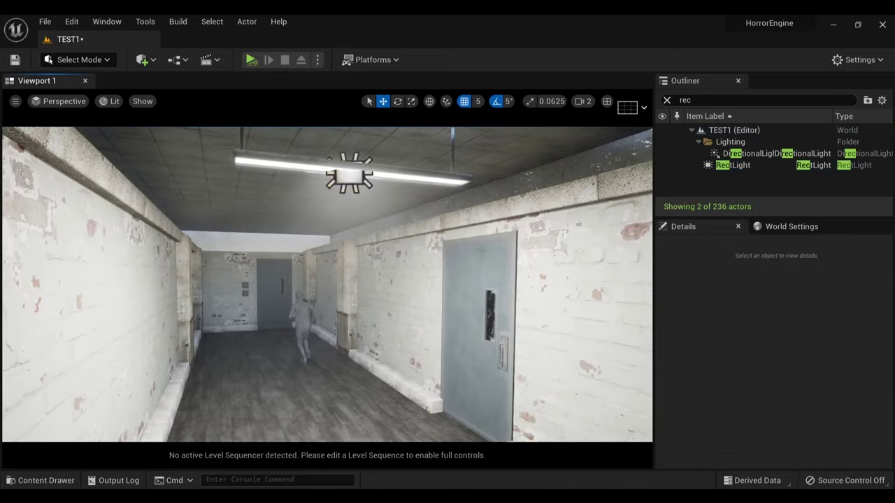
pyautogui.click(733, 165)
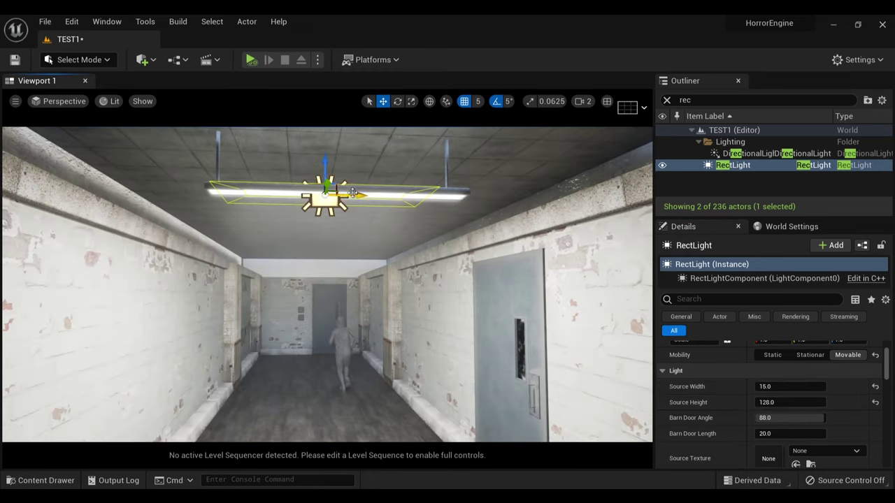
pyautogui.scroll(-4, 790, 401)
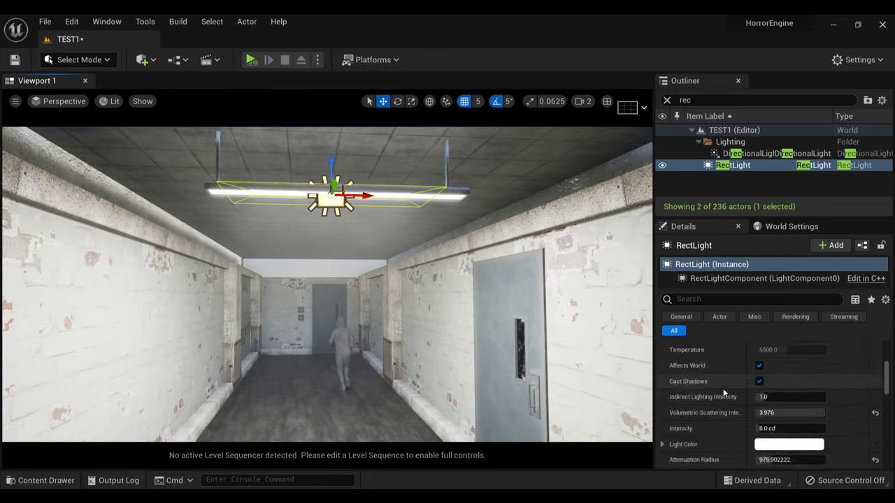
pyautogui.scroll(1, 762, 377)
pyautogui.click(760, 373)
pyautogui.scroll(-2, 728, 401)
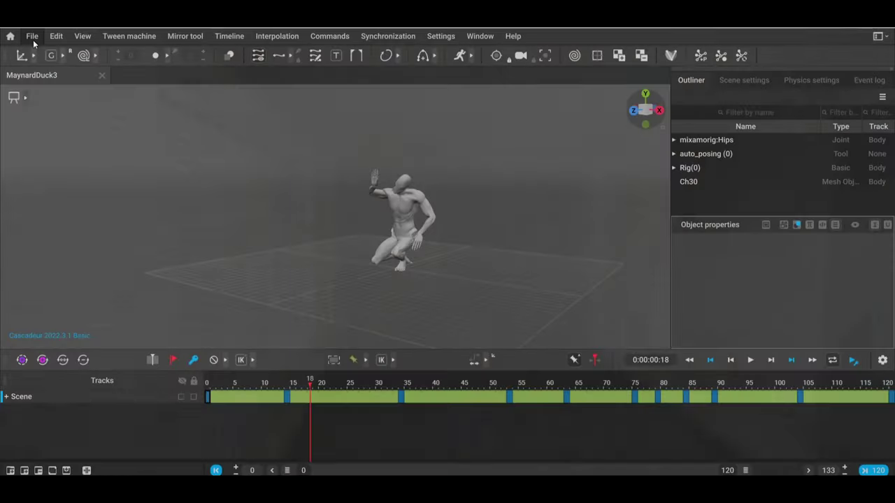
# Step: Export the whole crawling-character scene as FBX via File > Export Fbx/Dae > Scene
pyautogui.click(32, 38)
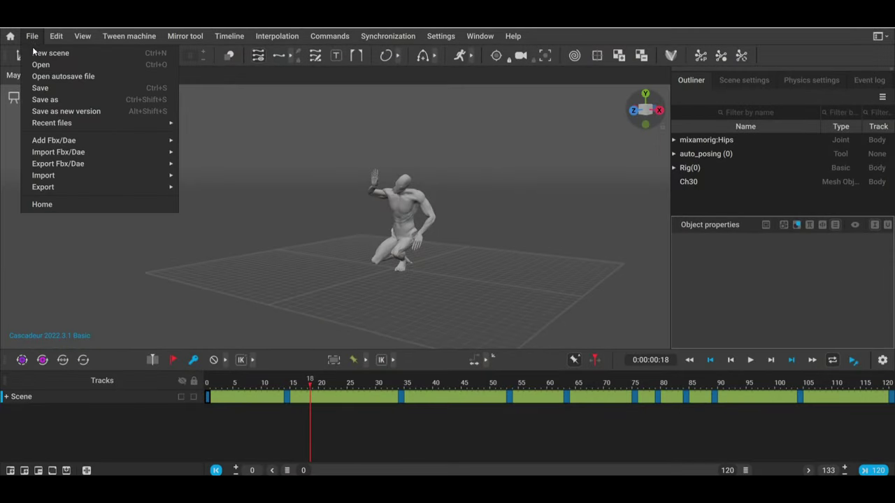
pyautogui.moveTo(68, 165)
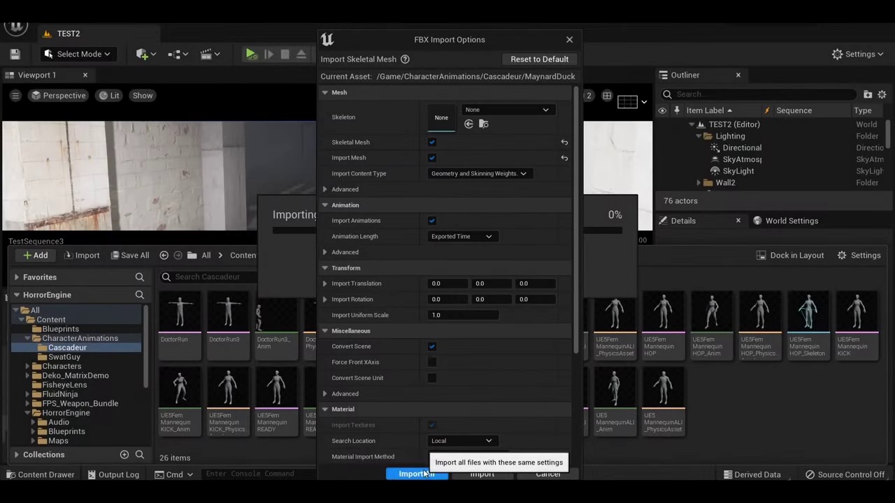
pyautogui.click(413, 473)
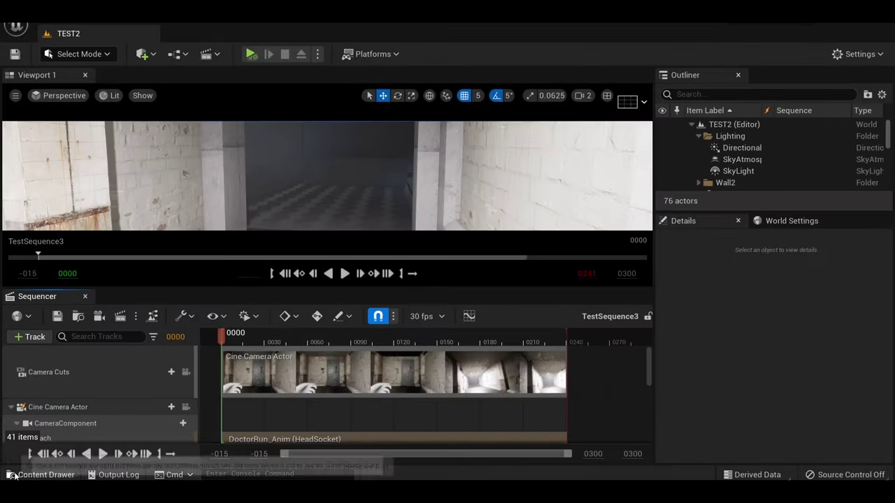
# Step: Close the FBX import warnings, shrink the sequencer panel and open the Content Drawer
pyautogui.click(46, 474)
pyautogui.click(46, 475)
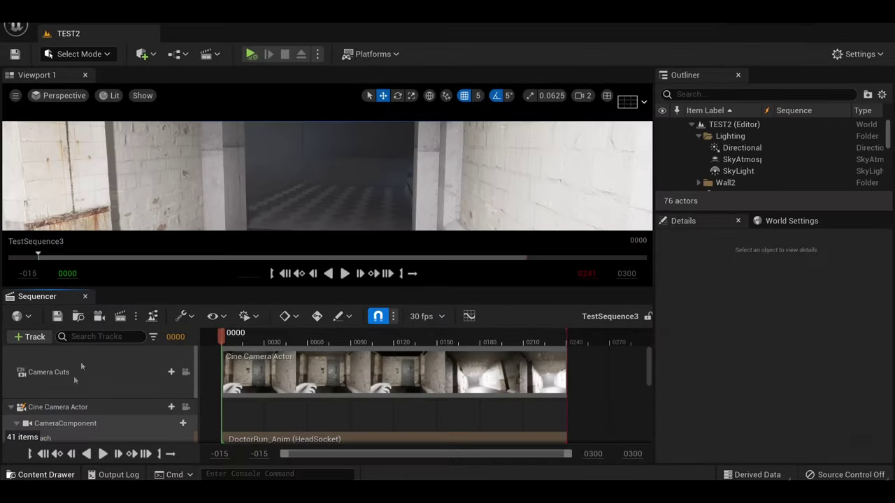
pyautogui.moveTo(111, 287); pyautogui.dragTo(110, 342)
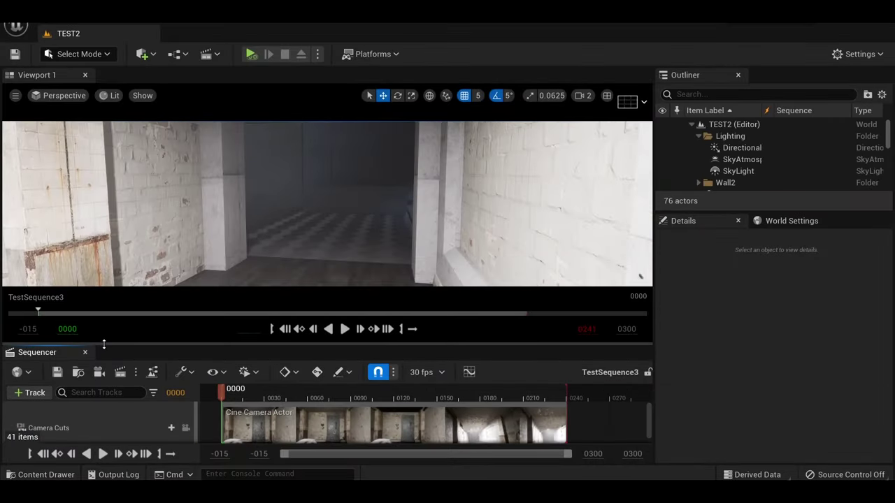
pyautogui.click(46, 474)
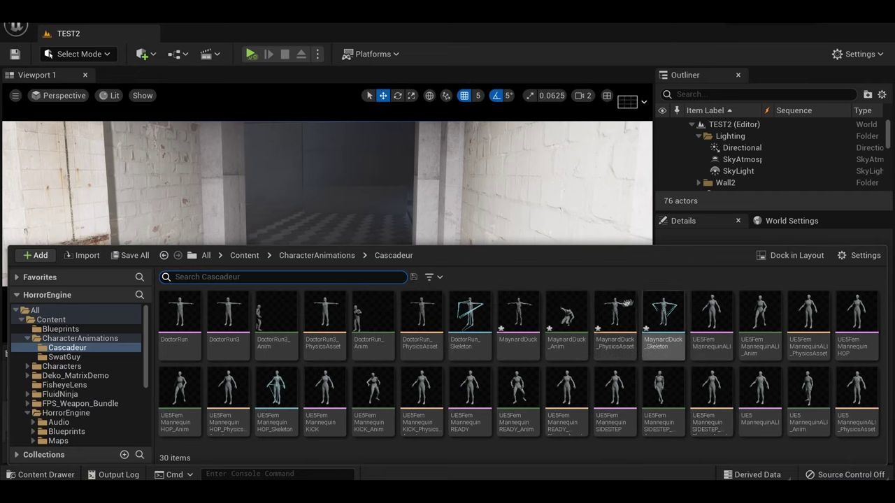
# Step: Place MaynardDuck_Anim in the hallway, rotated 180 and scaled 2.75, then play the level
pyautogui.moveTo(567, 314); pyautogui.dragTo(398, 188)
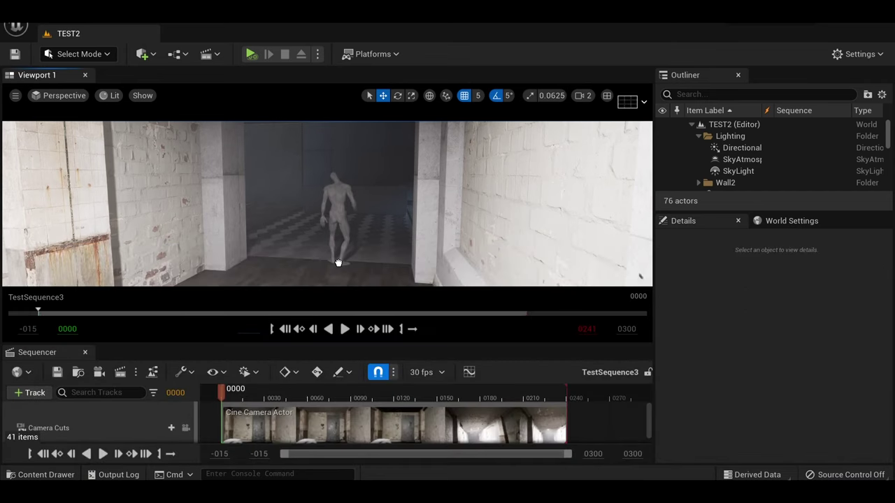
pyautogui.moveTo(338, 263); pyautogui.dragTo(339, 259)
pyautogui.press('e')
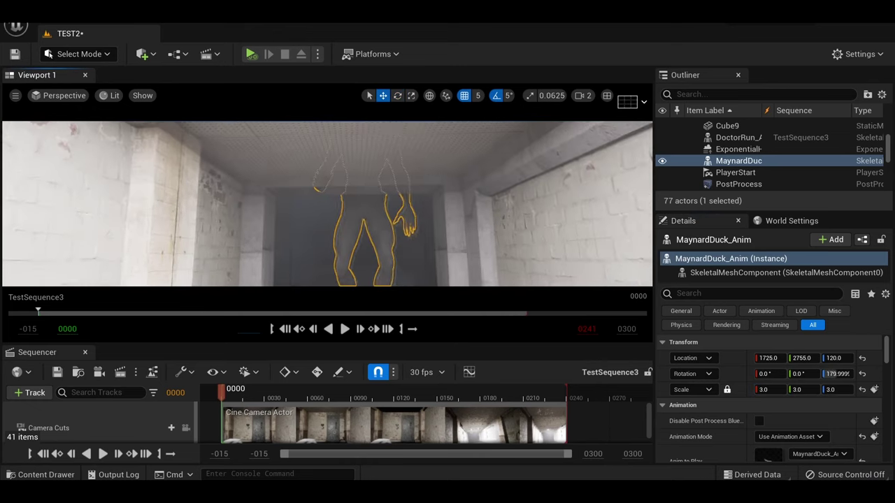
pyautogui.press('w')
pyautogui.moveTo(333, 260); pyautogui.dragTo(334, 260, button='right')
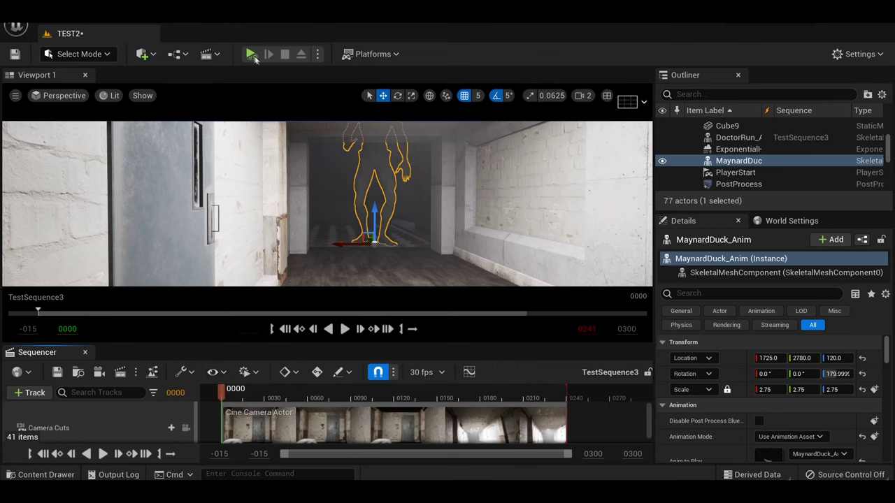
pyautogui.click(251, 54)
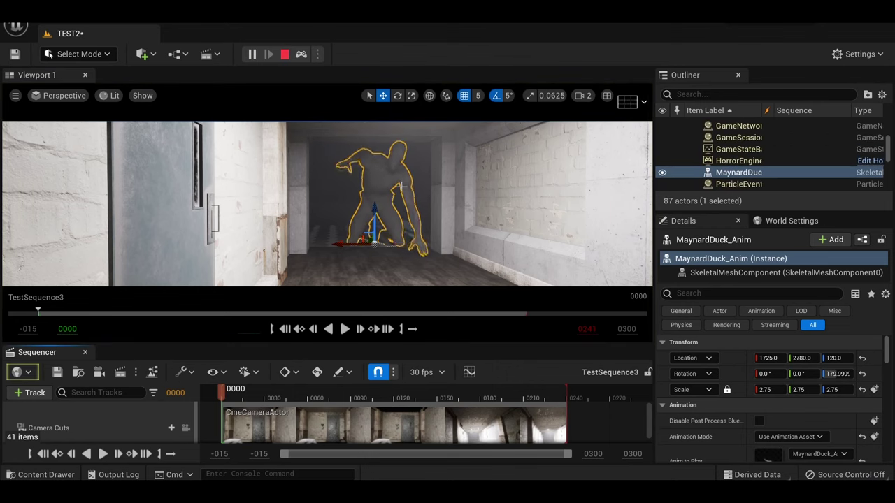
# Step: Stop the play session and add the MaynardDuck_Anim actor to TestSequence3
pyautogui.press('Escape')
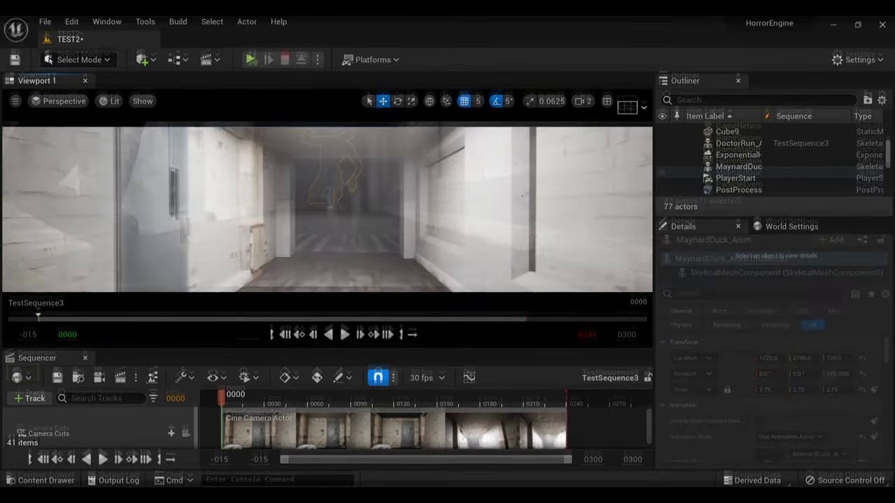
pyautogui.click(338, 173)
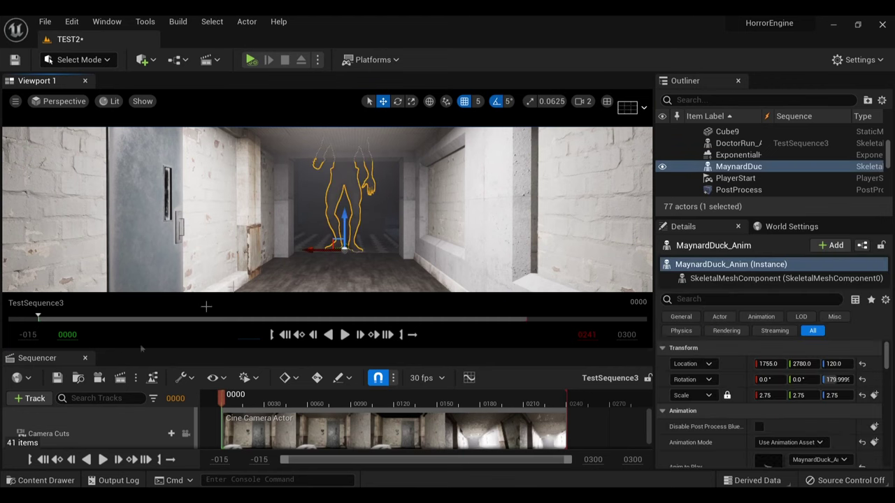
pyautogui.click(30, 399)
pyautogui.moveTo(81, 200)
pyautogui.click(261, 204)
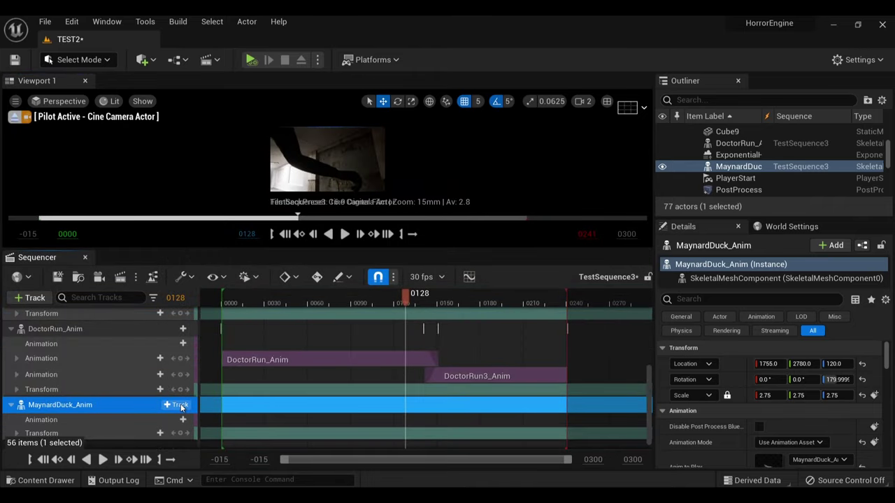
# Step: Give its track the MaynardDuck_Anim animation, starting around frame 128
pyautogui.click(180, 406)
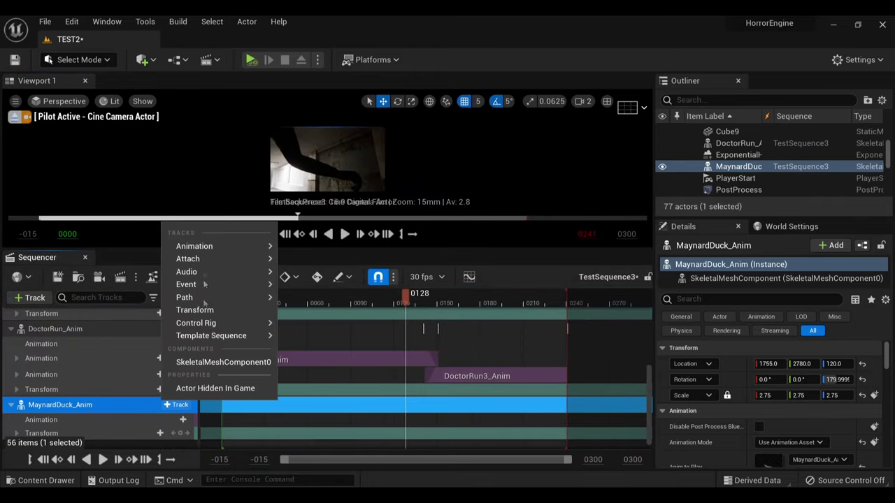
pyautogui.moveTo(250, 244)
pyautogui.click(315, 272)
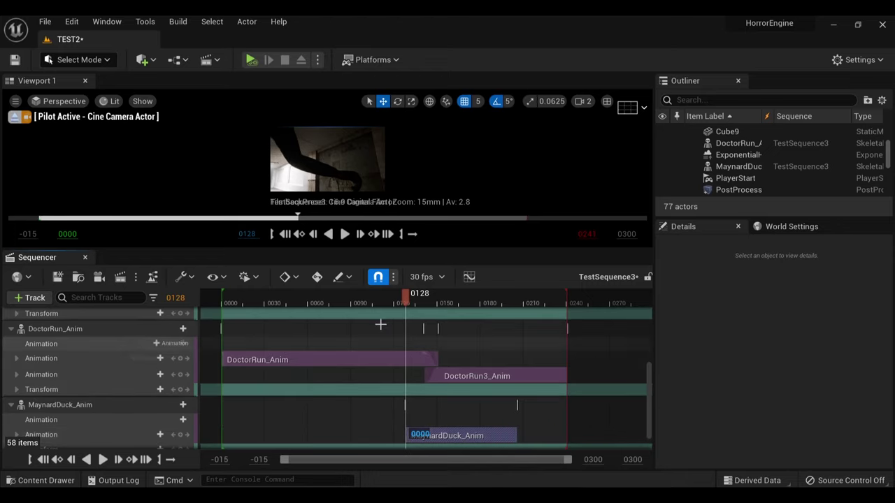
pyautogui.moveTo(404, 301); pyautogui.dragTo(222, 305)
pyautogui.moveTo(316, 253); pyautogui.dragTo(315, 411)
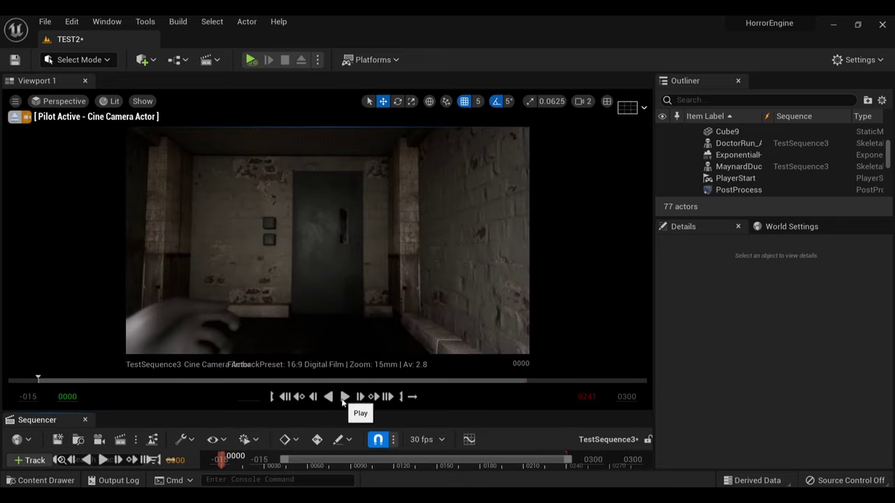
# Step: Apply Ch30_Body to MaynardDuck_Anim's Element 0 and scrub the sequence to check it
pyautogui.click(344, 397)
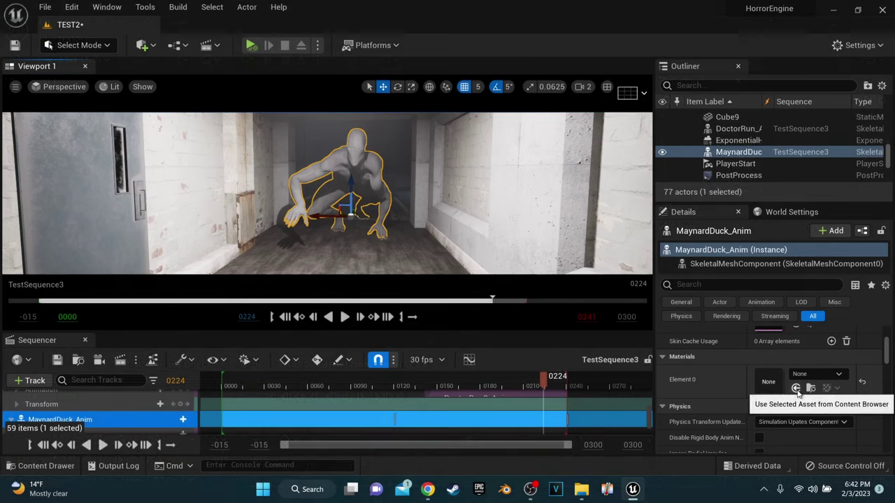
pyautogui.click(797, 389)
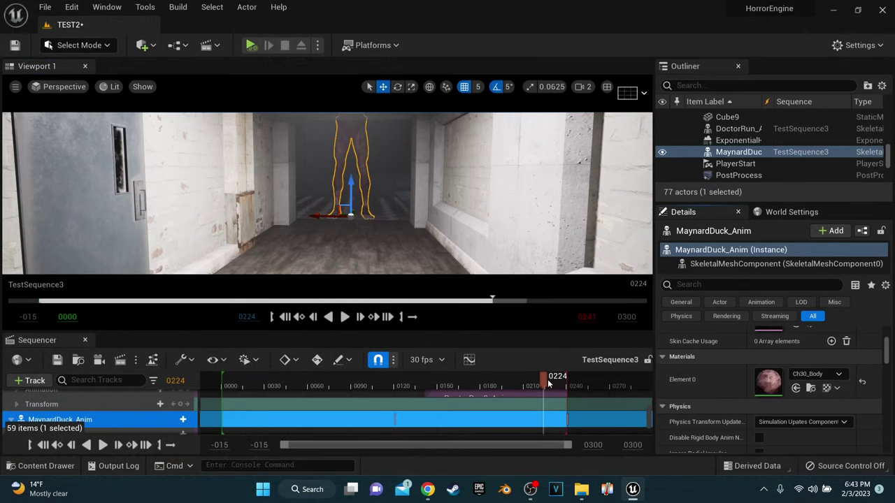
pyautogui.moveTo(545, 383); pyautogui.dragTo(379, 376)
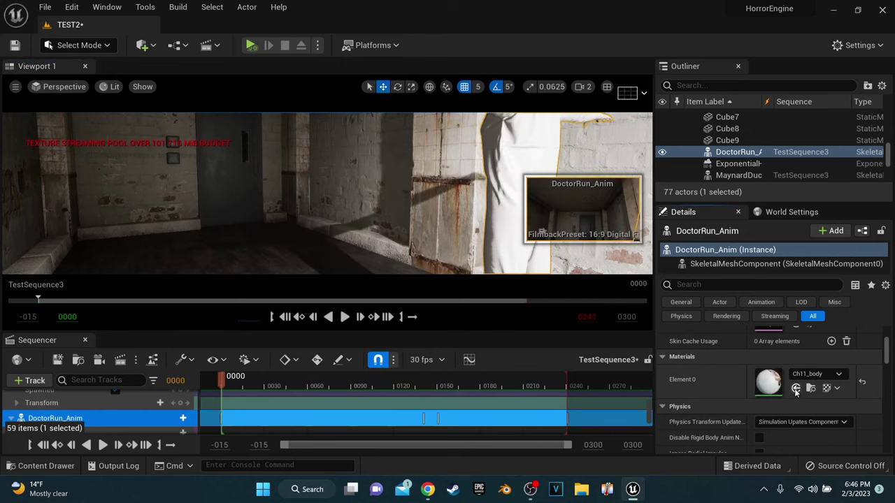
pyautogui.click(228, 386)
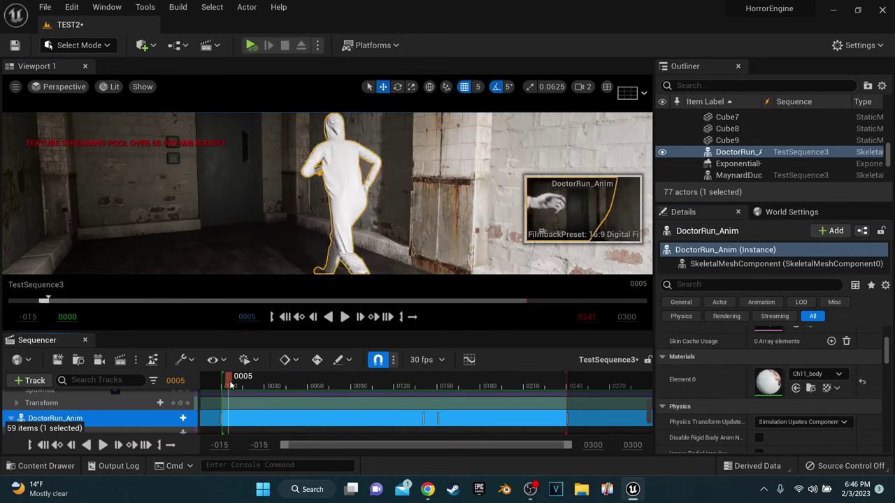